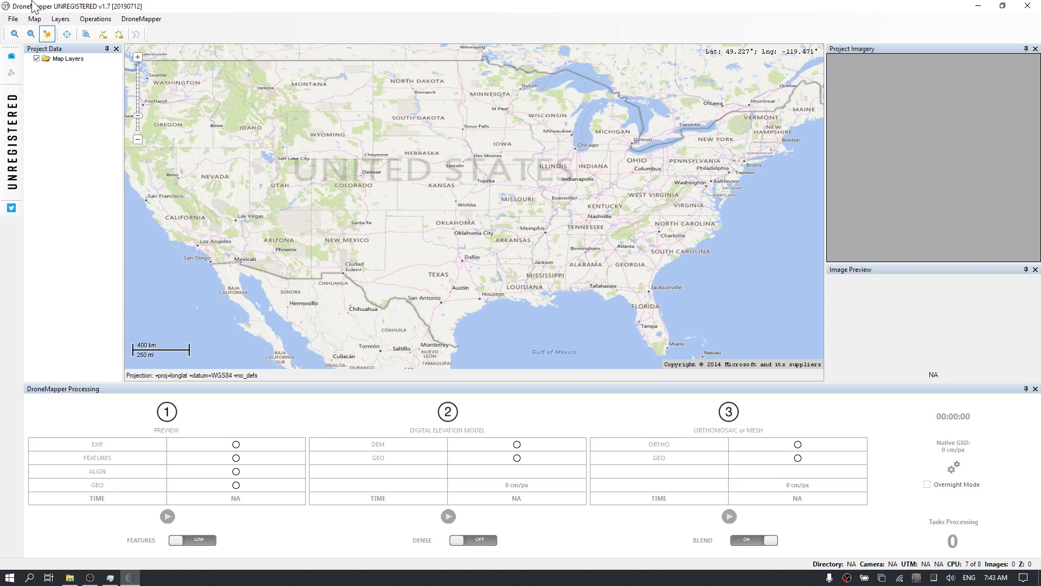
- Load the 13-image 'nir test small' set from Desktop > testdata as geotagged camera positions
left_click(13, 19)
left_click(31, 35)
left_click(13, 19)
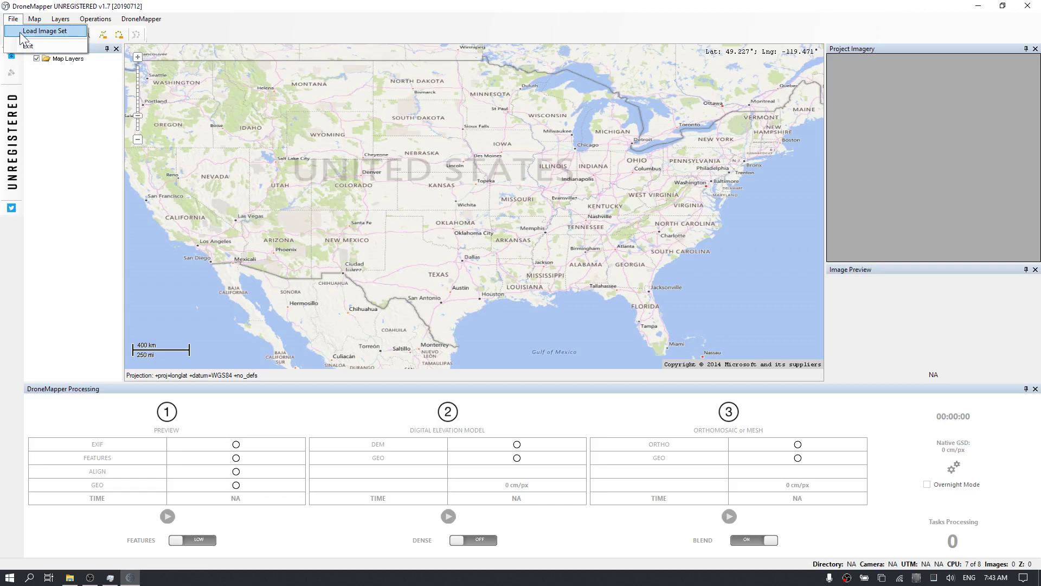
left_click(23, 36)
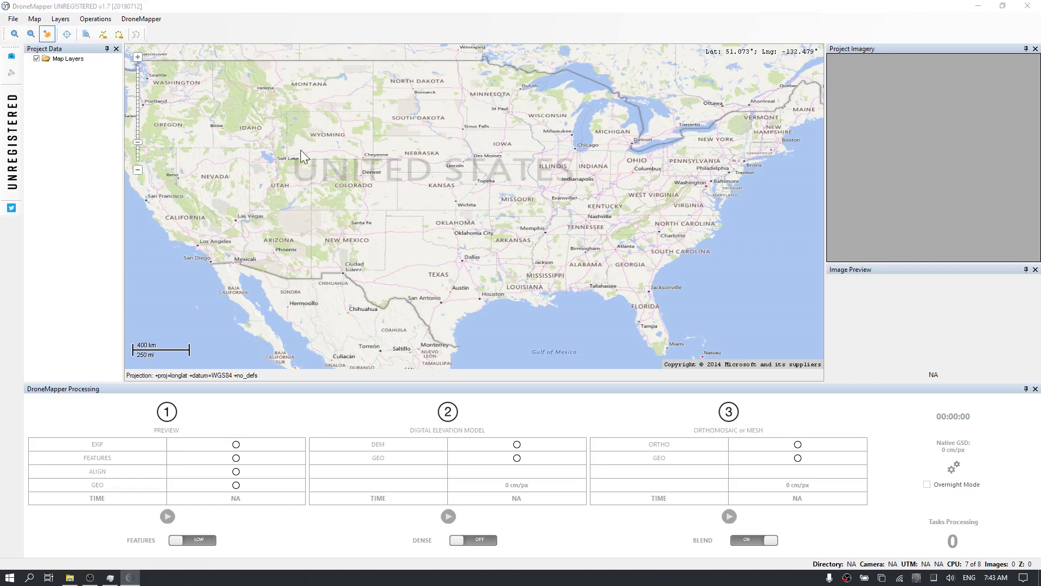
left_click(472, 274)
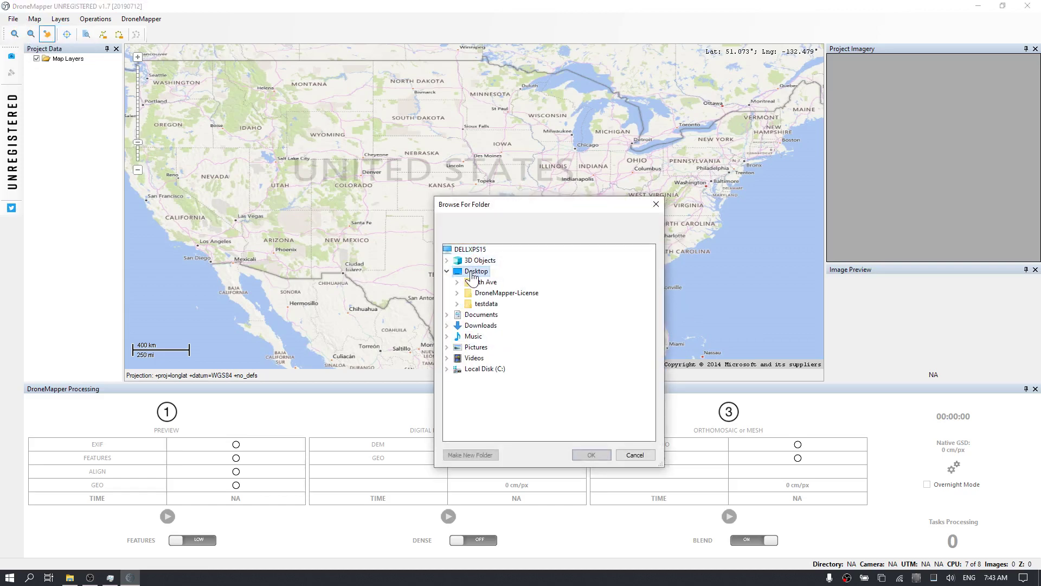
double_click(487, 304)
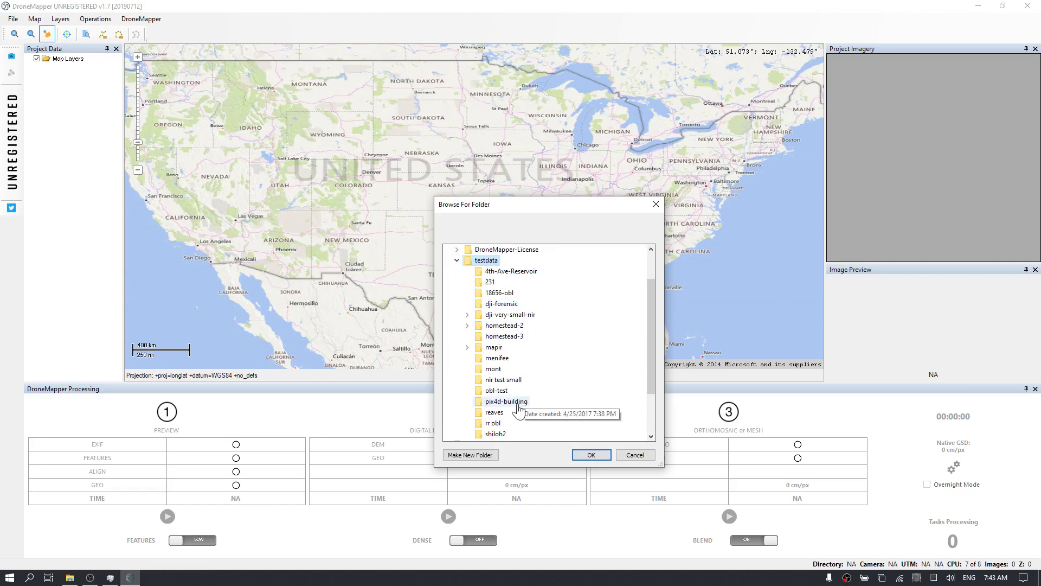
left_click(505, 380)
left_click(592, 455)
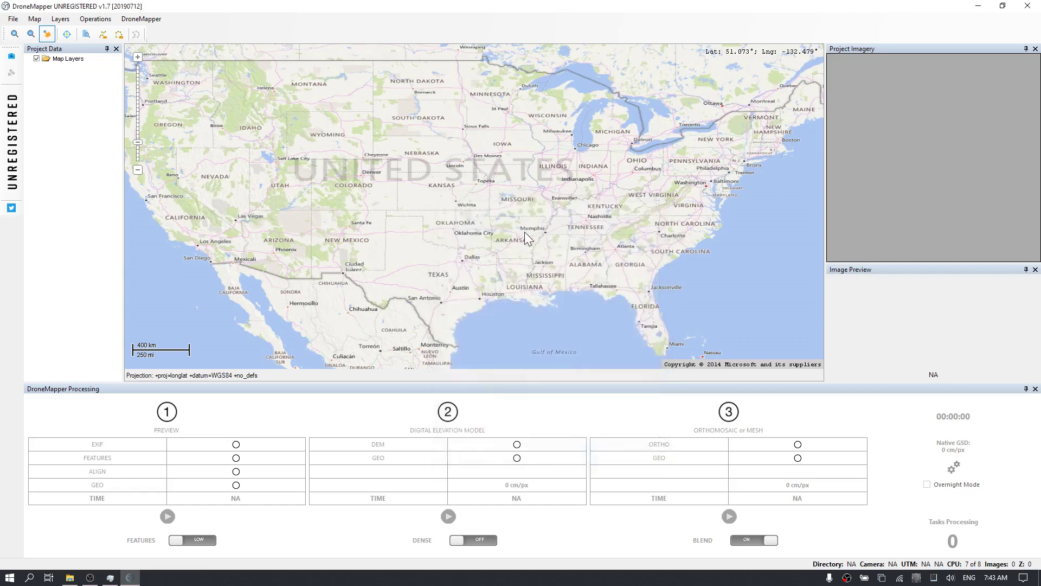
- Zoom out the map and open the empty DroneMapper Log viewer on DrnMppr.txt
scroll(525, 232, "down", 1)
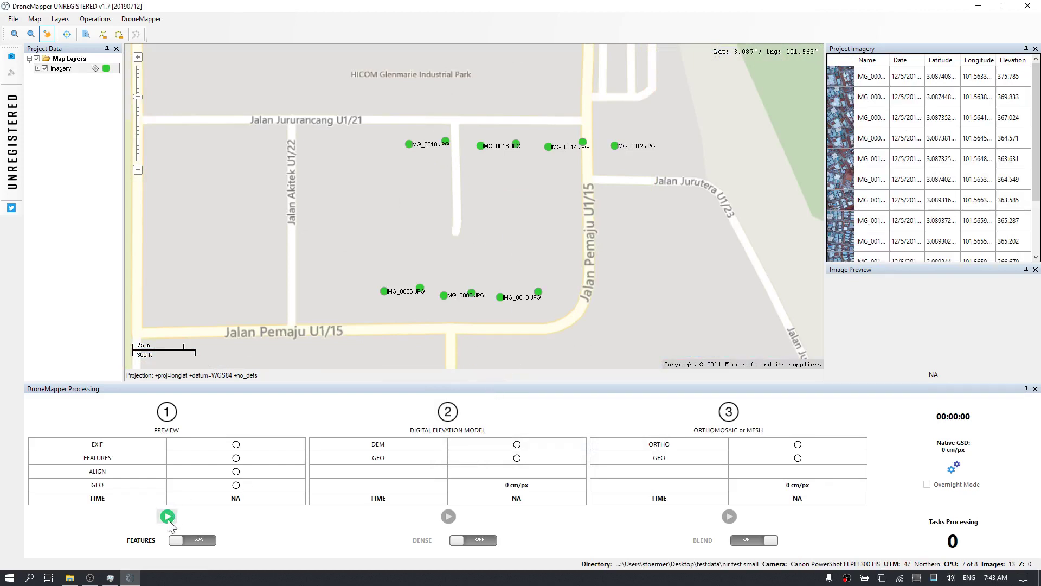
left_click(94, 19)
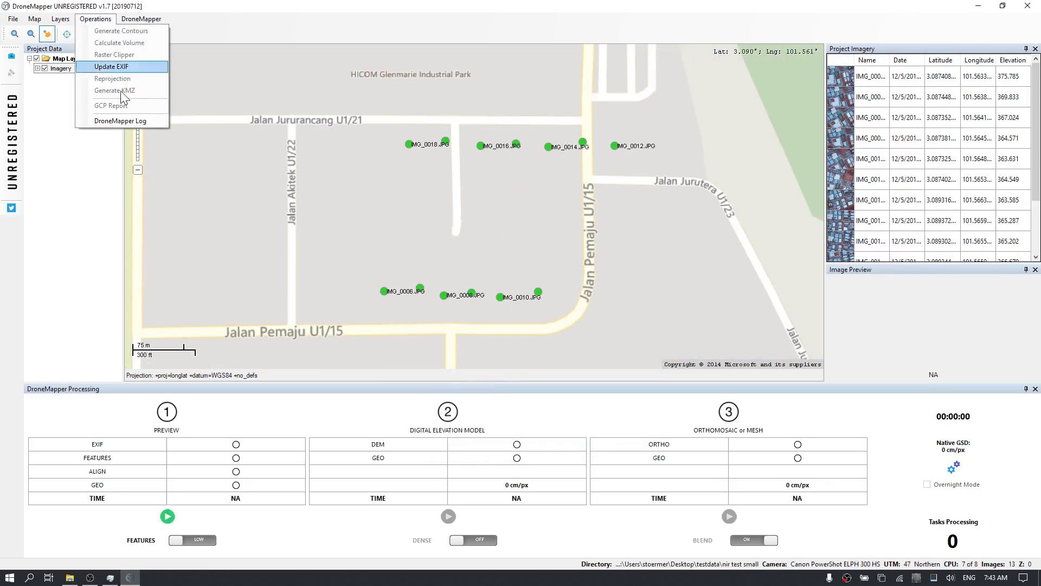
left_click(128, 123)
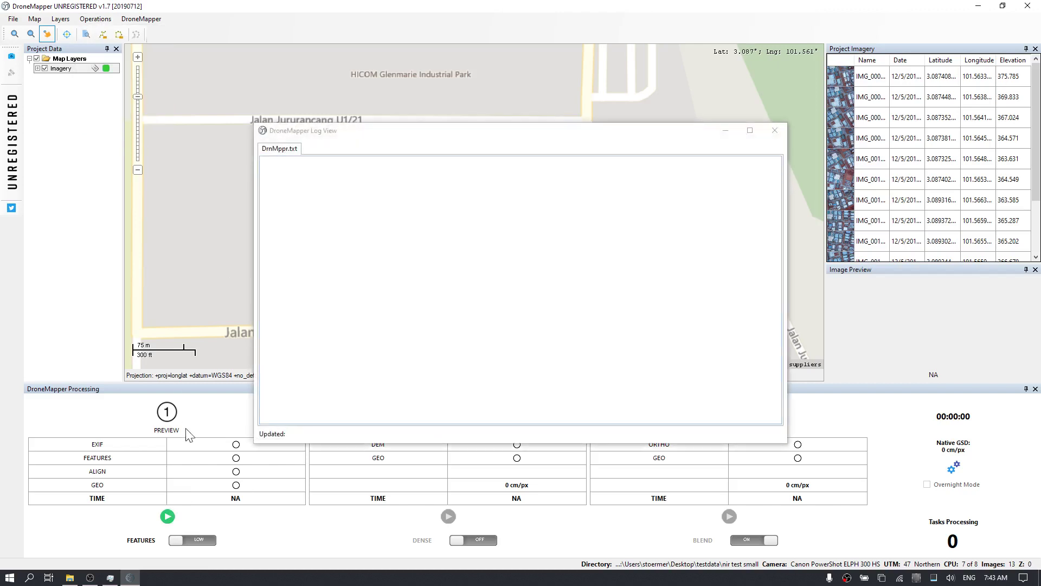
- Run step 1 Preview processing, producing a grayscale Ortho-Preview layer in about 1:43
left_click(168, 516)
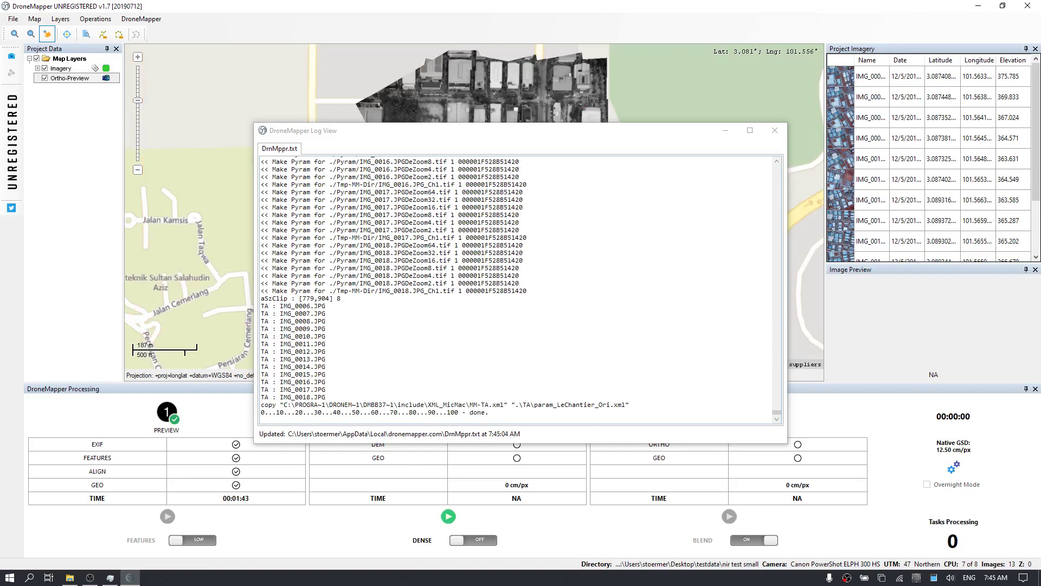
- Close the DroneMapper Log View window to reveal the full Ortho-Preview mosaic
left_click(775, 130)
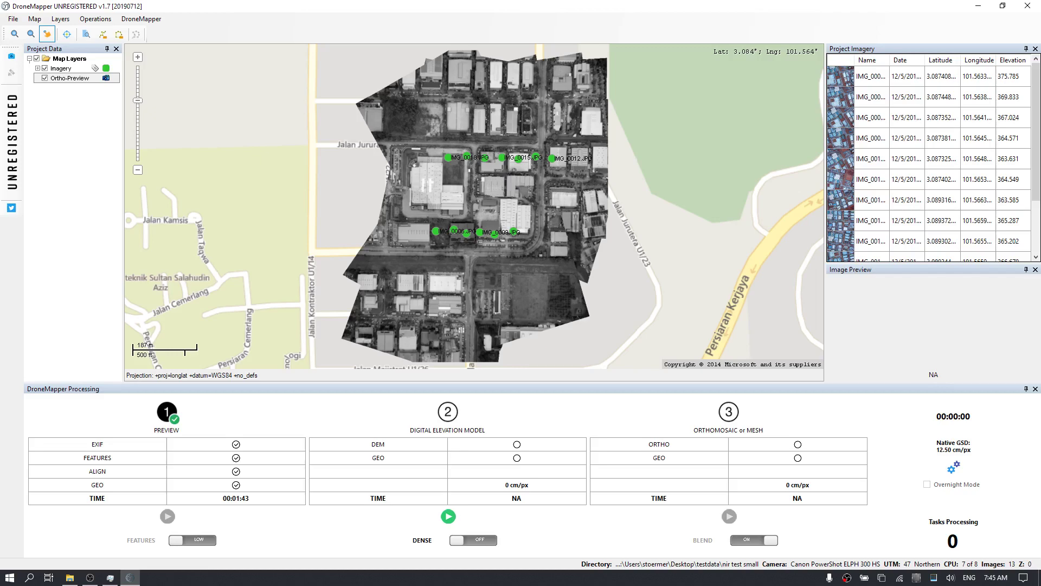
- Start step 2 Digital Elevation Model, which brings up the RAPID/REMOTE EXPERT license prompt
left_click(449, 517)
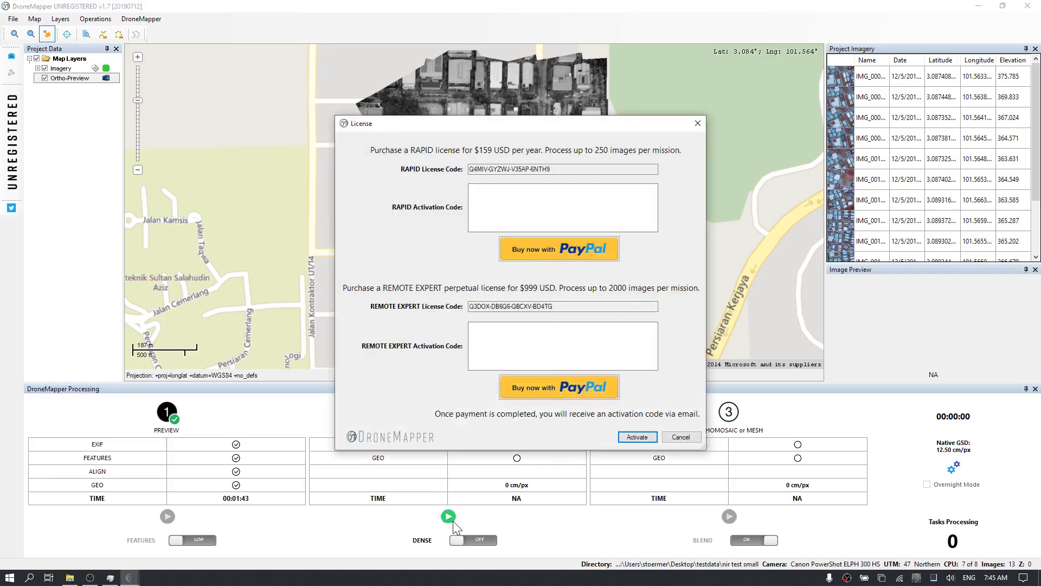